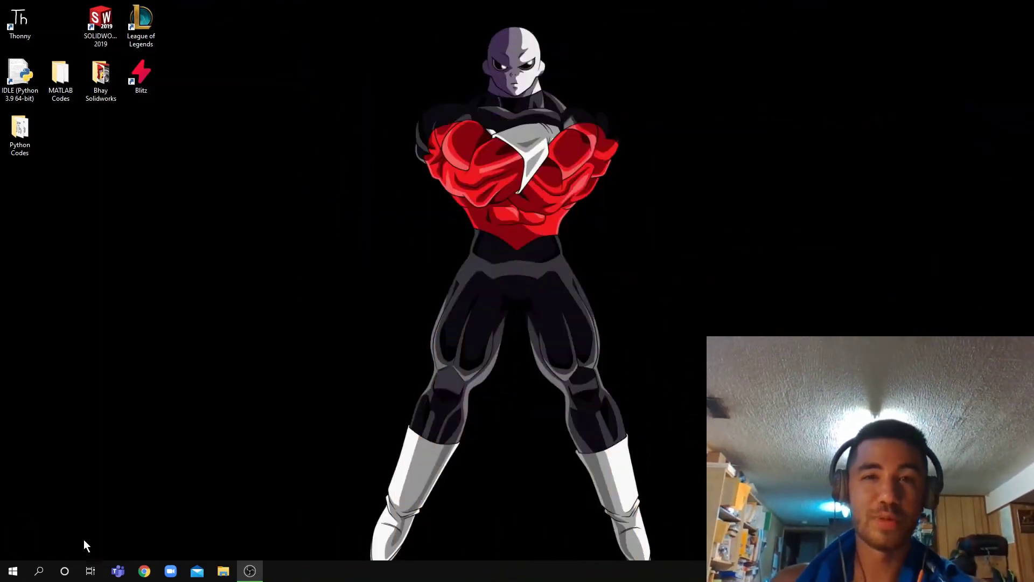
# Launch Paint 3D from the Start menu's recent apps and create a new blank project
pyautogui.click(38, 571)
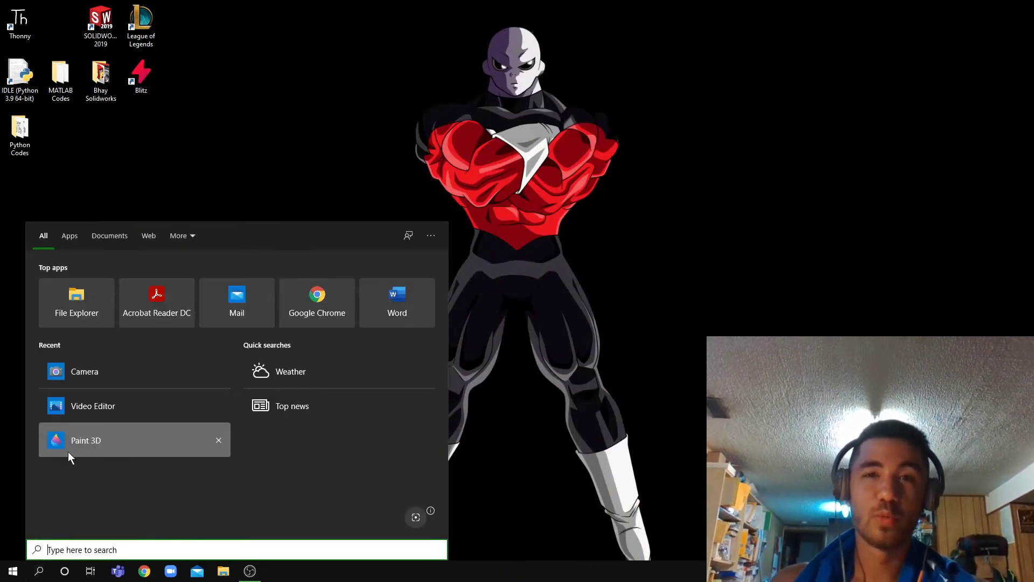
pyautogui.click(88, 441)
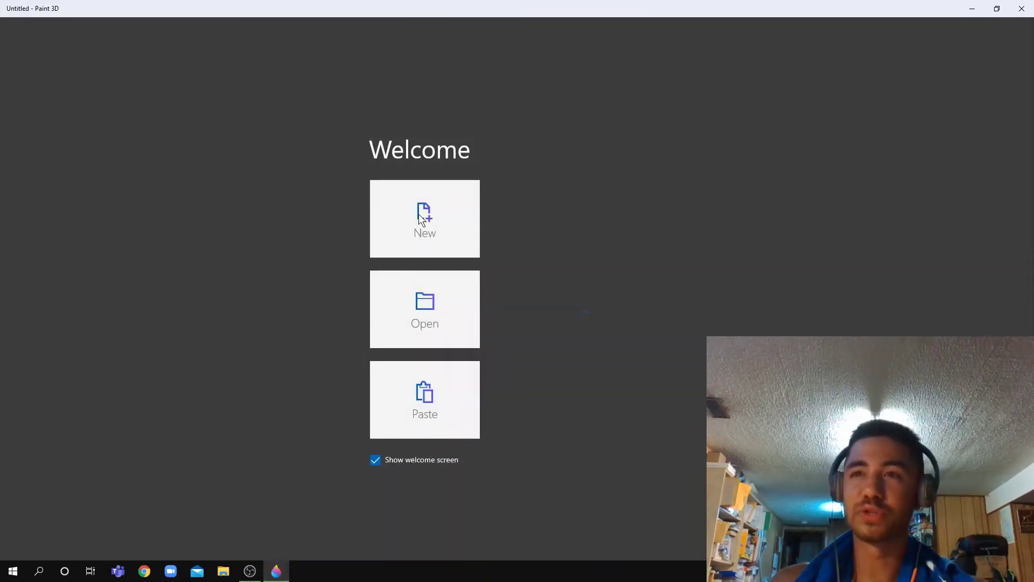
pyautogui.click(430, 215)
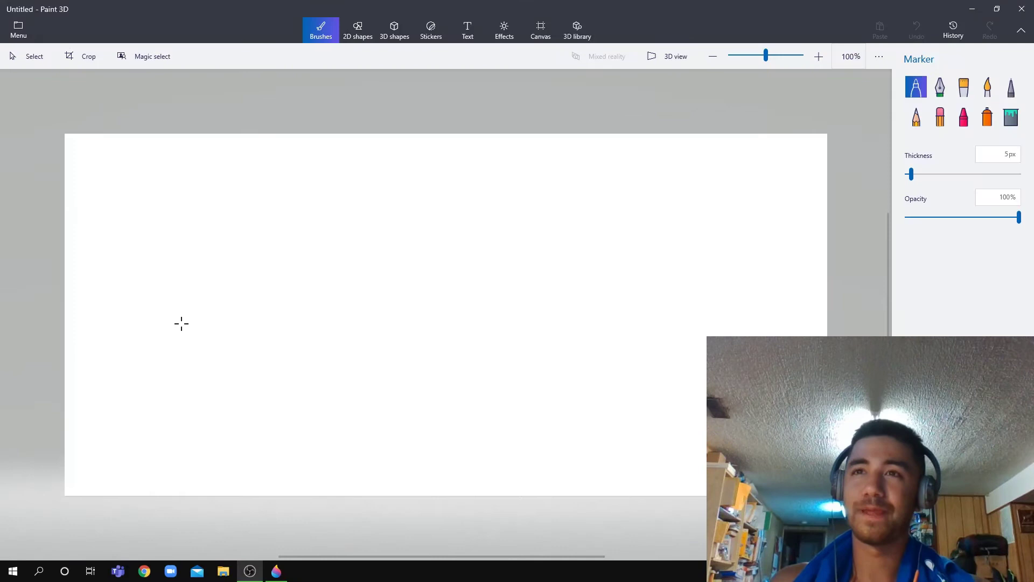
# Draw a 10px black horizontal line across the upper canvas with the 2D Line tool
pyautogui.click(364, 30)
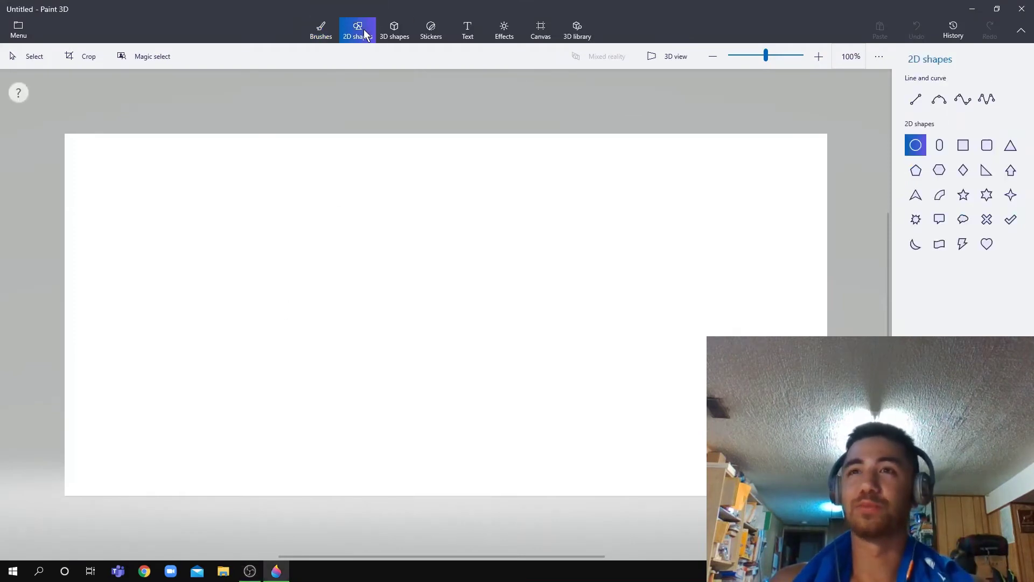
pyautogui.click(914, 102)
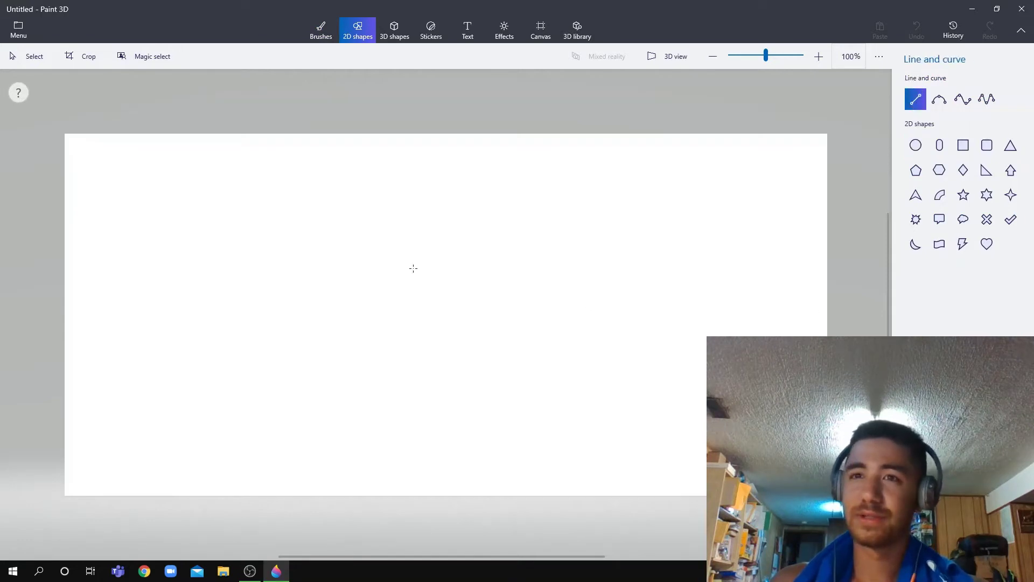
pyautogui.moveTo(254, 229); pyautogui.dragTo(566, 230)
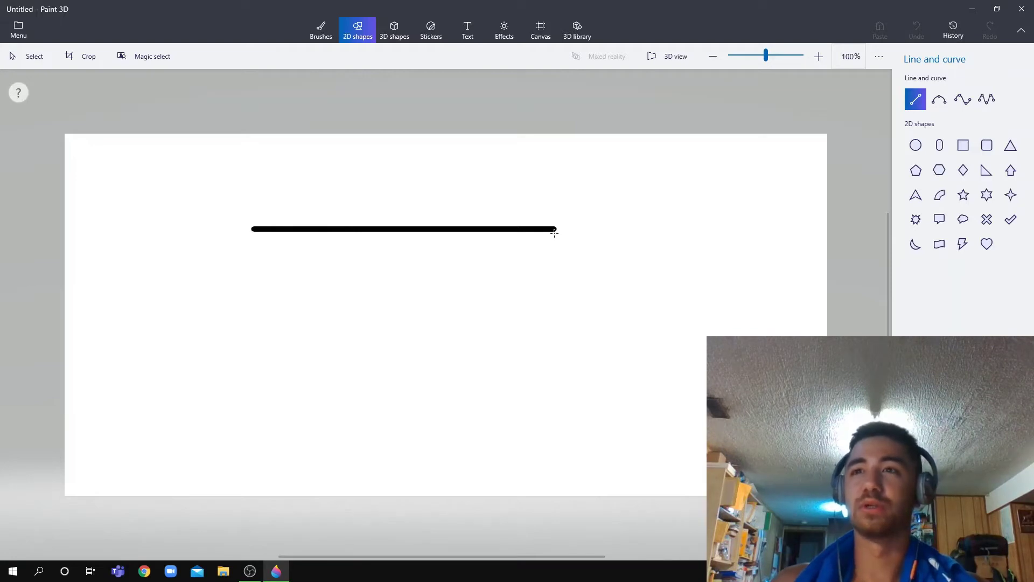
pyautogui.moveTo(576, 230); pyautogui.dragTo(576, 230)
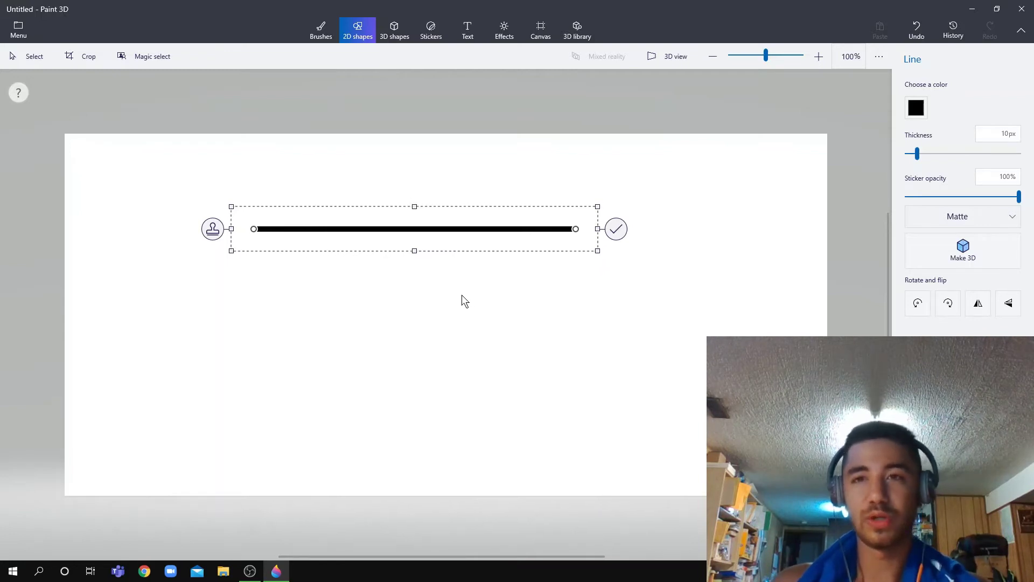
# Duplicate the horizontal line and place the copy lower and slightly left as the bottom edge
pyautogui.hotkey('ctrl', 'c')
pyautogui.click(364, 301)
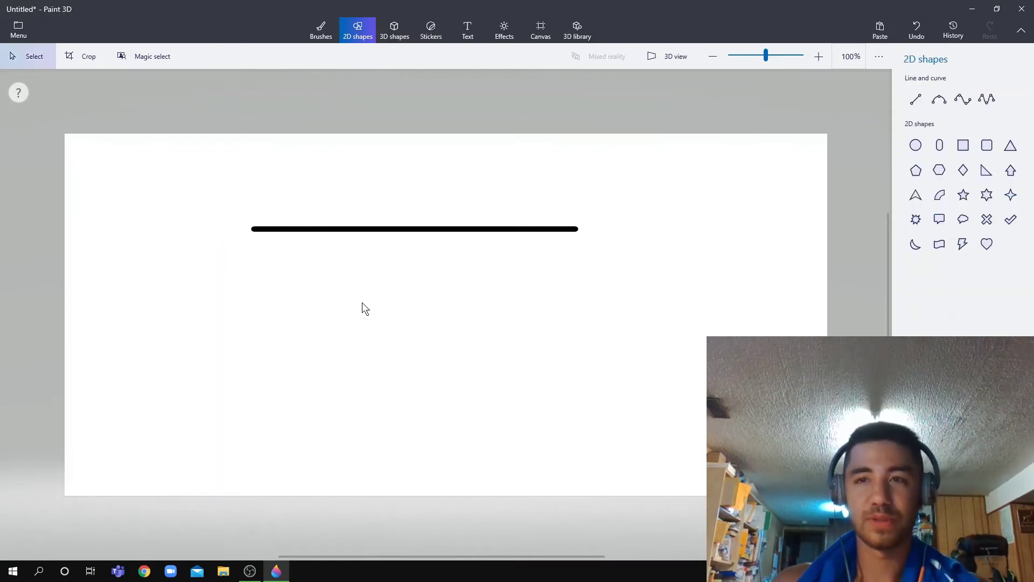
pyautogui.hotkey('ctrl', 'v')
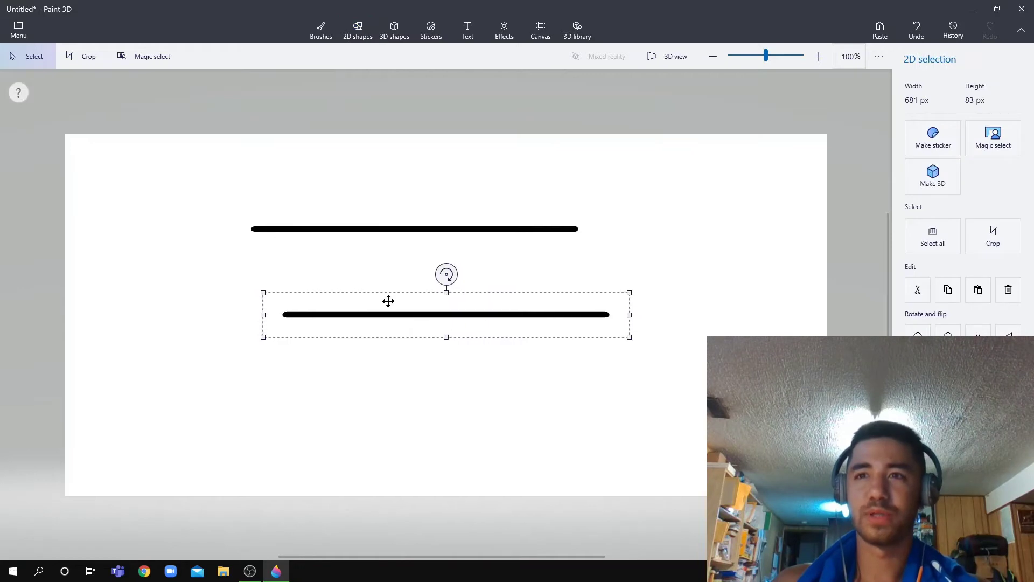
pyautogui.moveTo(389, 304); pyautogui.dragTo(332, 379)
pyautogui.click(654, 329)
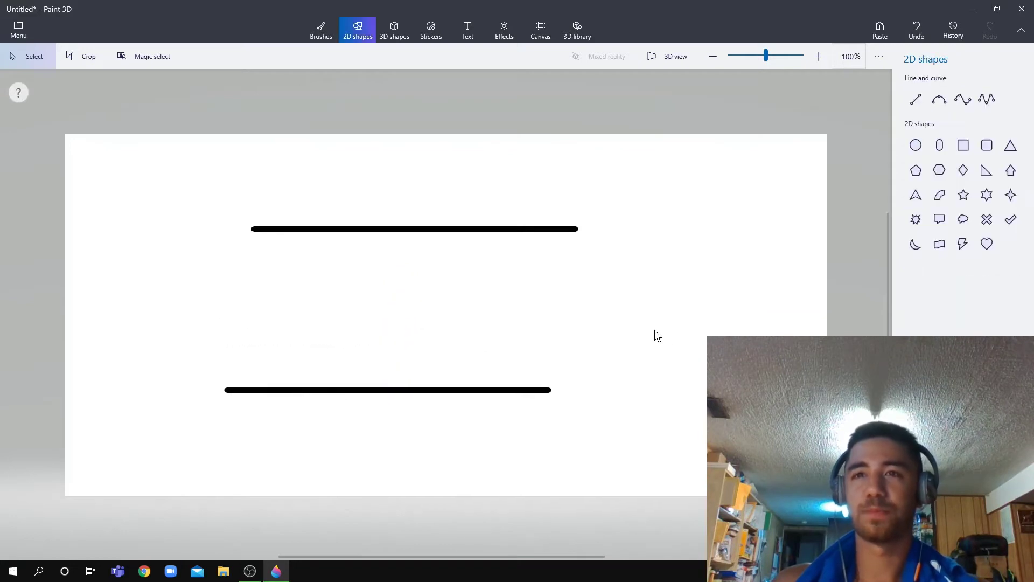
# Draw a slanted line running down-left from the top line's left end and commit it
pyautogui.click(916, 99)
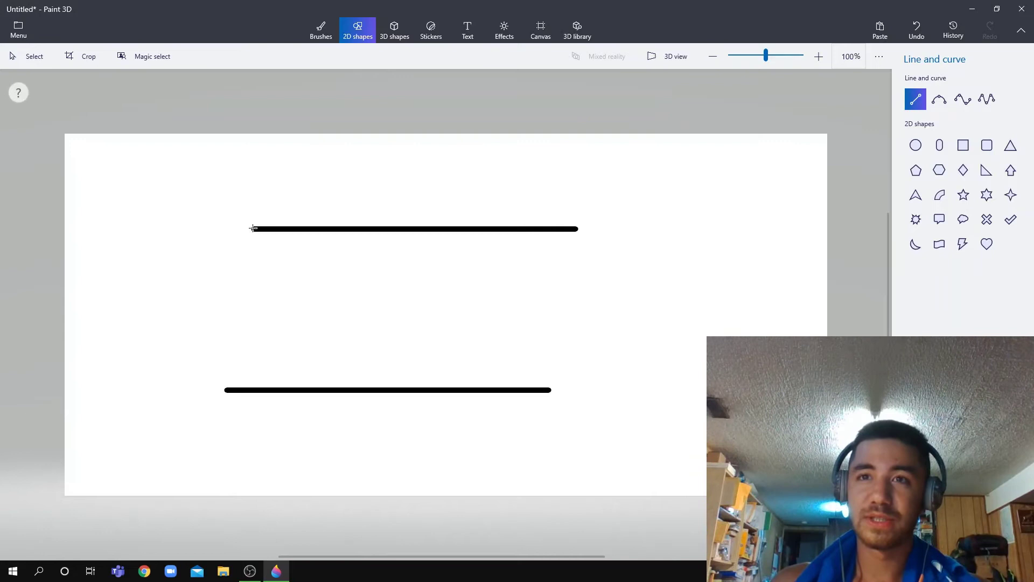
pyautogui.moveTo(253, 228)
pyautogui.mouseDown()
pyautogui.moveTo(228, 280)
pyautogui.moveTo(210, 269)
pyautogui.mouseUp()
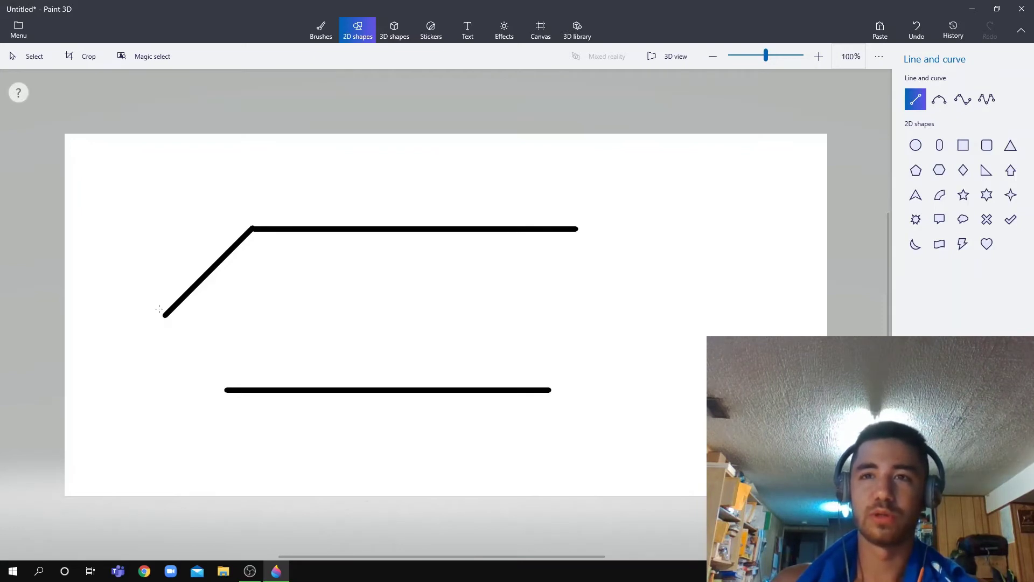
pyautogui.moveTo(161, 307); pyautogui.dragTo(162, 308)
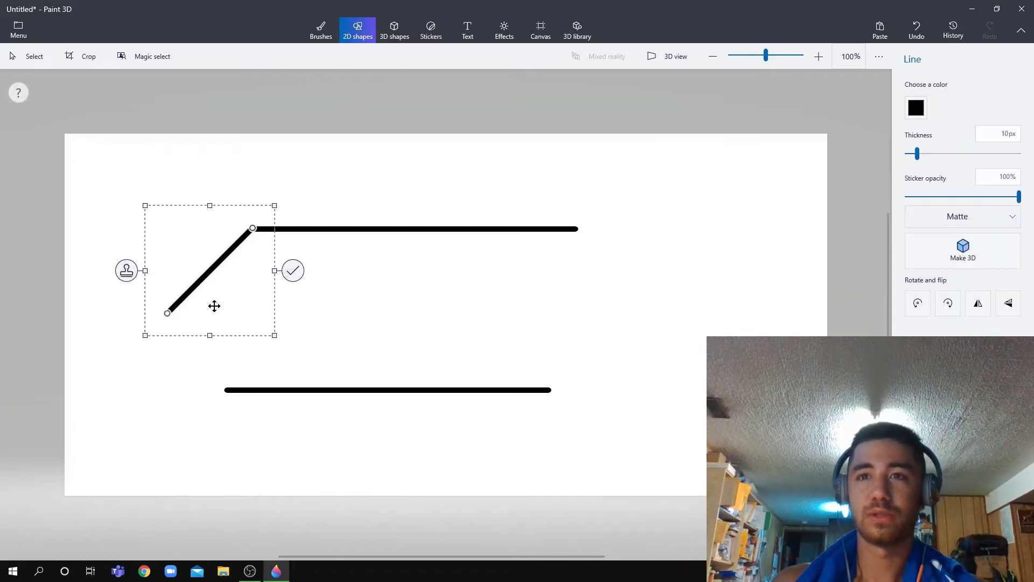
pyautogui.click(432, 316)
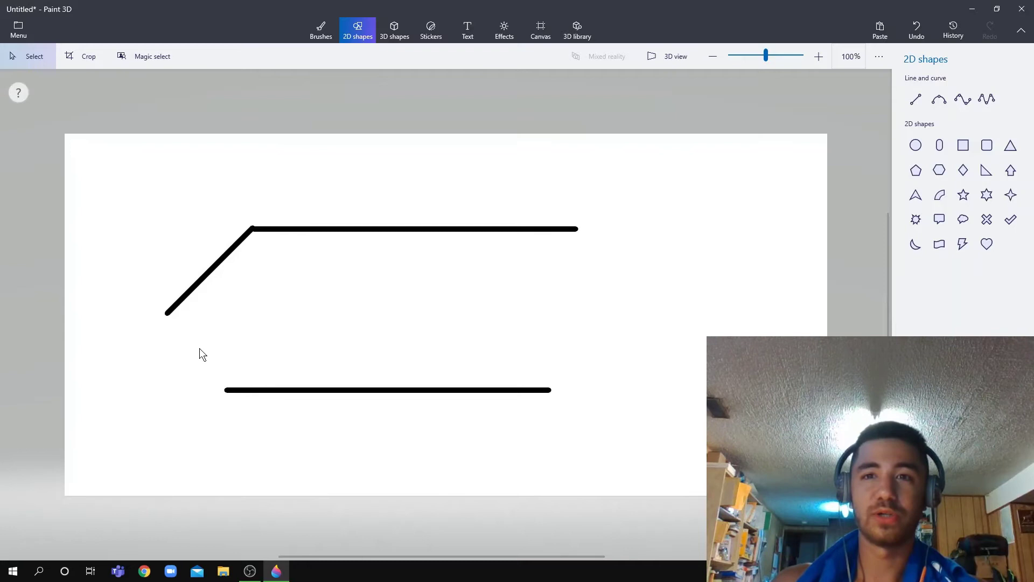
# Select the lower line and shift it up-left until its left end meets the slanted side's bottom
pyautogui.moveTo(332, 432); pyautogui.dragTo(568, 424)
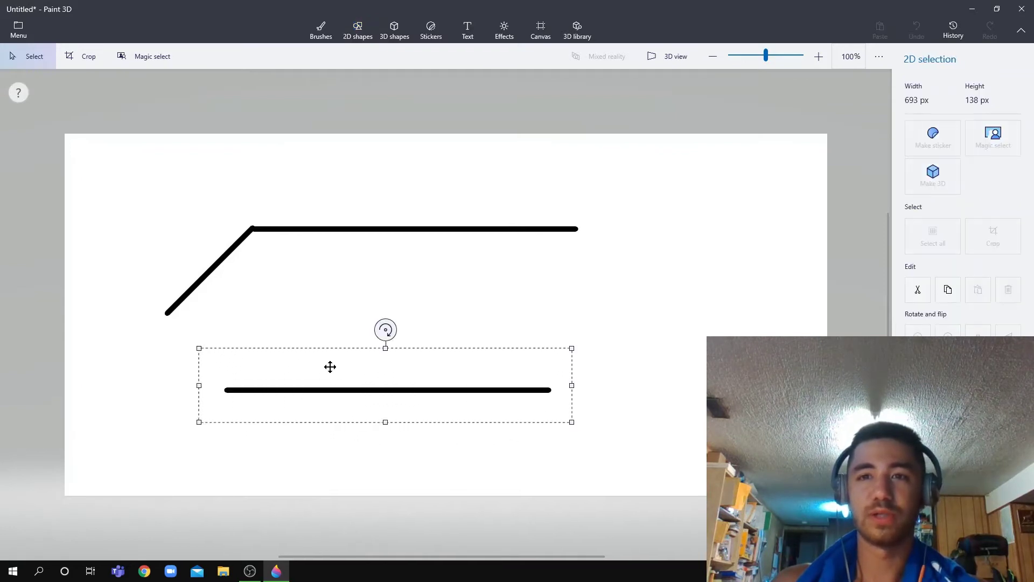
pyautogui.moveTo(330, 364); pyautogui.dragTo(306, 353)
pyautogui.click(298, 318)
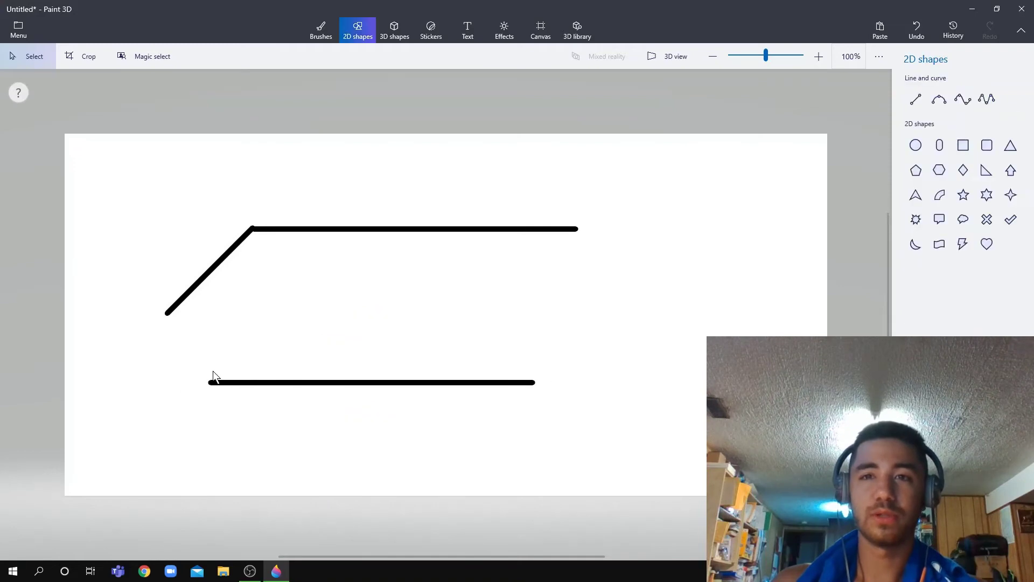
pyautogui.moveTo(206, 381)
pyautogui.mouseDown()
pyautogui.moveTo(225, 386)
pyautogui.moveTo(210, 377)
pyautogui.mouseUp()
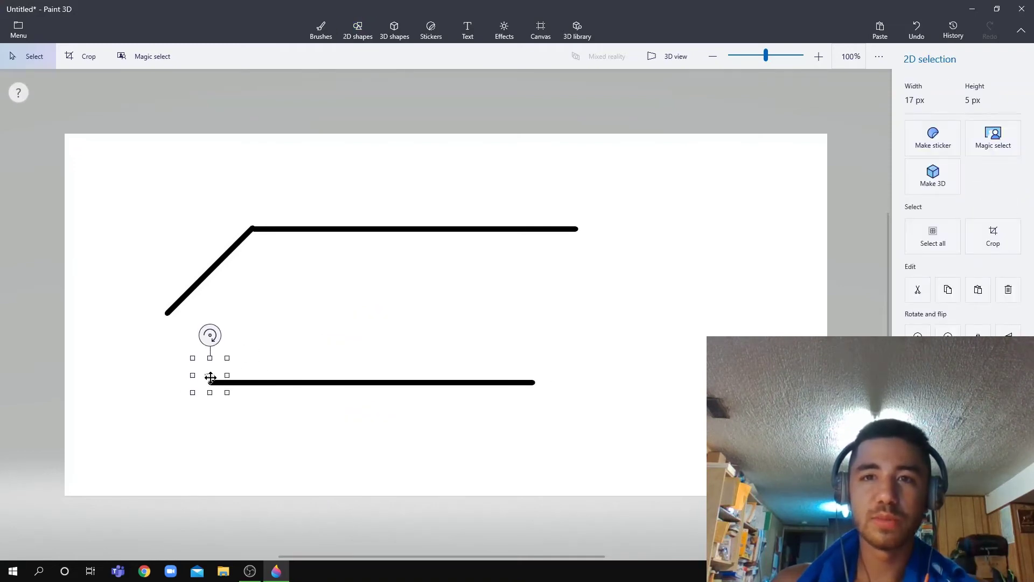
pyautogui.click(306, 353)
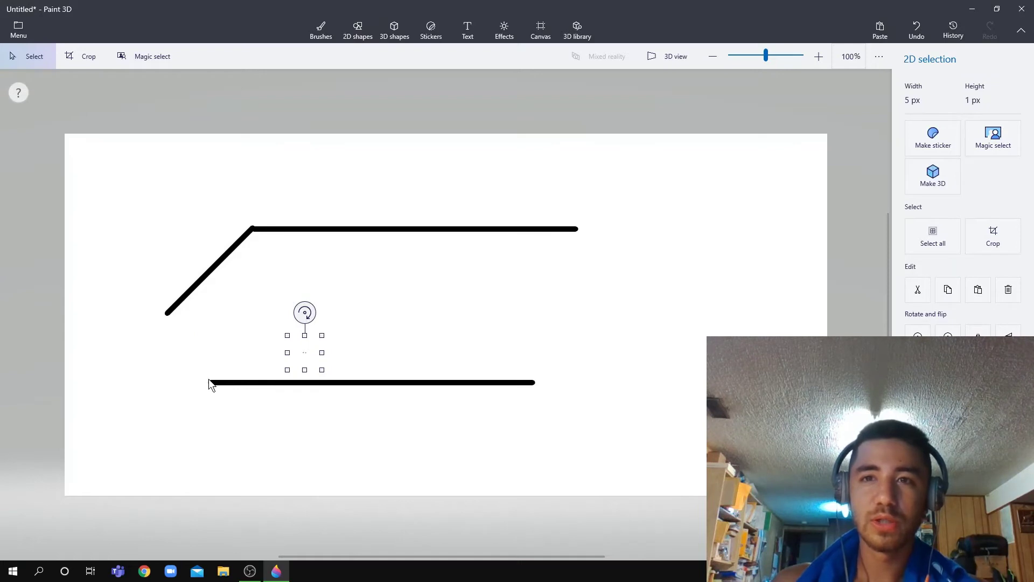
pyautogui.click(218, 376)
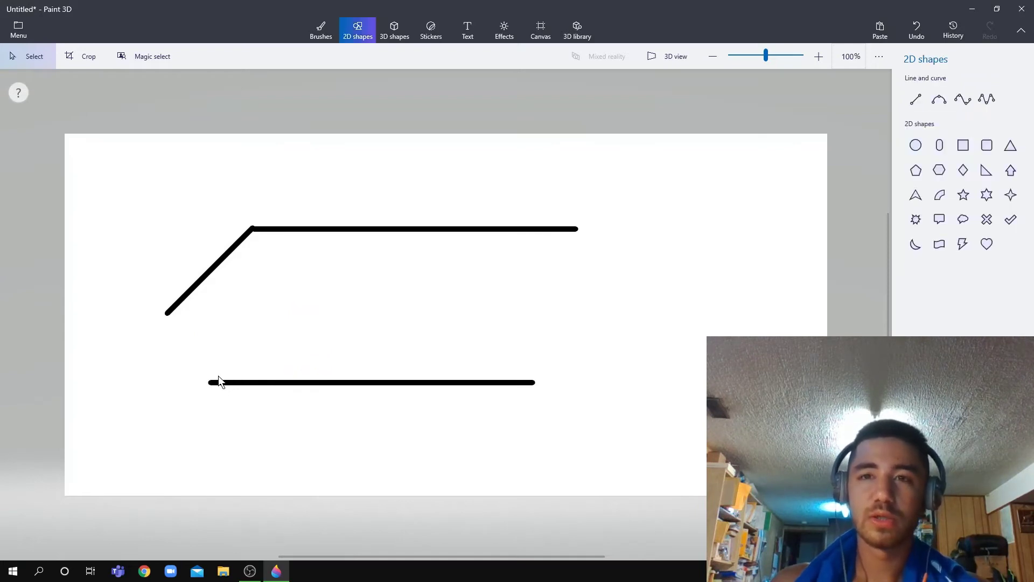
pyautogui.moveTo(208, 379); pyautogui.dragTo(535, 386)
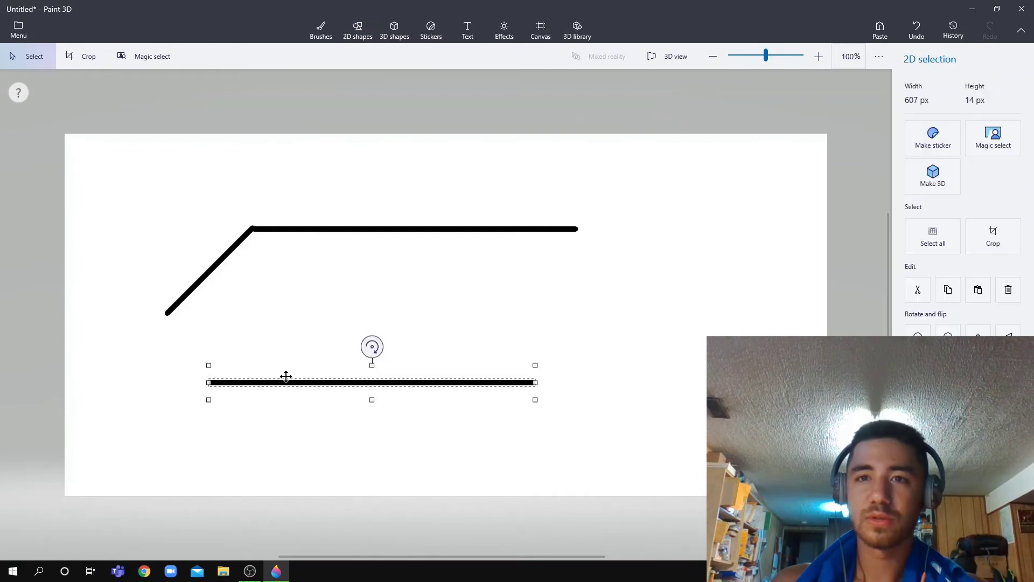
pyautogui.moveTo(270, 379); pyautogui.dragTo(228, 314)
pyautogui.click(255, 359)
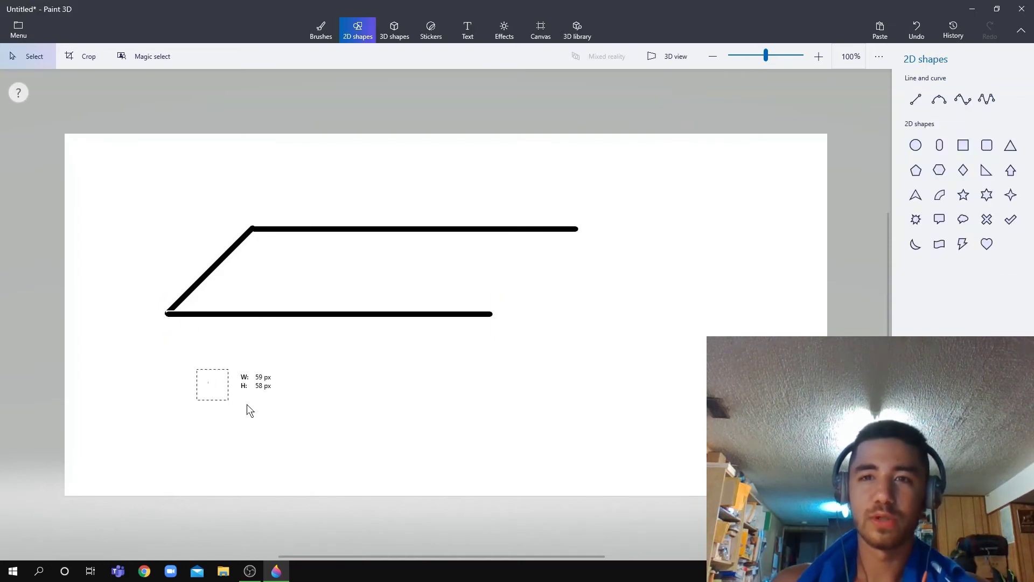
pyautogui.click(309, 393)
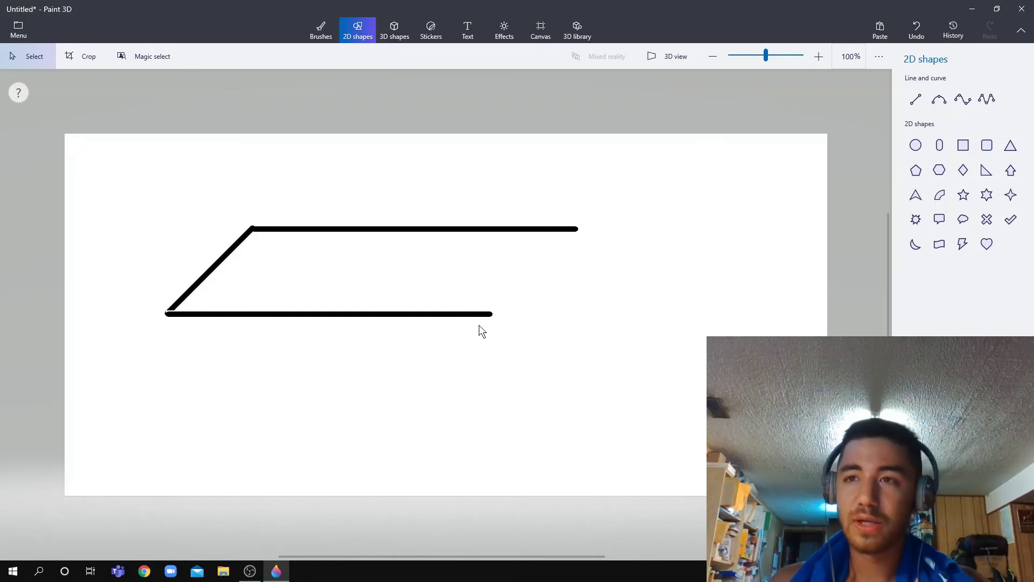
# Draw the slanted right side from the bottom line's right end up to the top line's right end
pyautogui.click(916, 99)
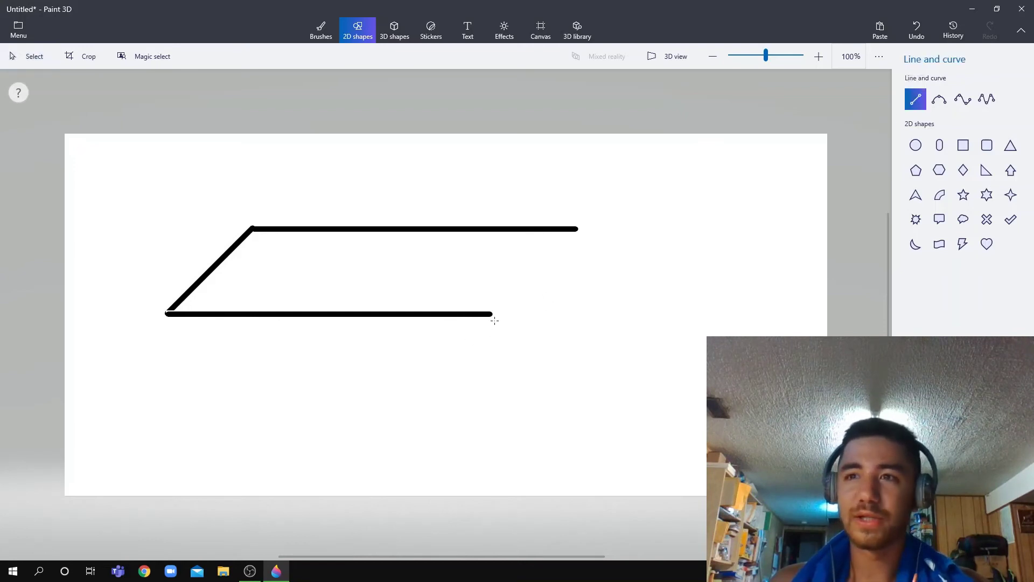
pyautogui.moveTo(506, 313)
pyautogui.mouseDown()
pyautogui.moveTo(531, 305)
pyautogui.moveTo(580, 232)
pyautogui.mouseUp()
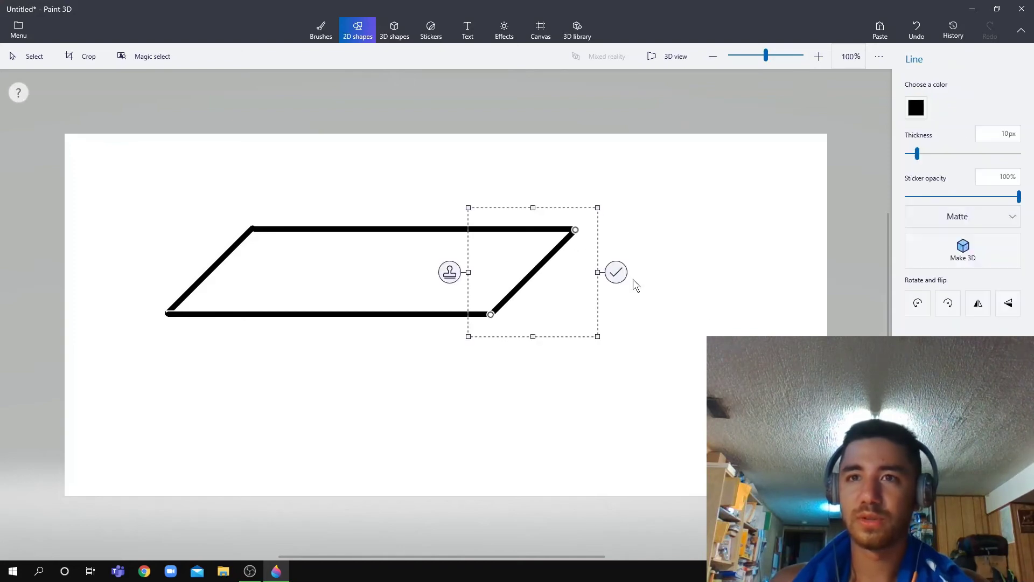
pyautogui.press('Escape')
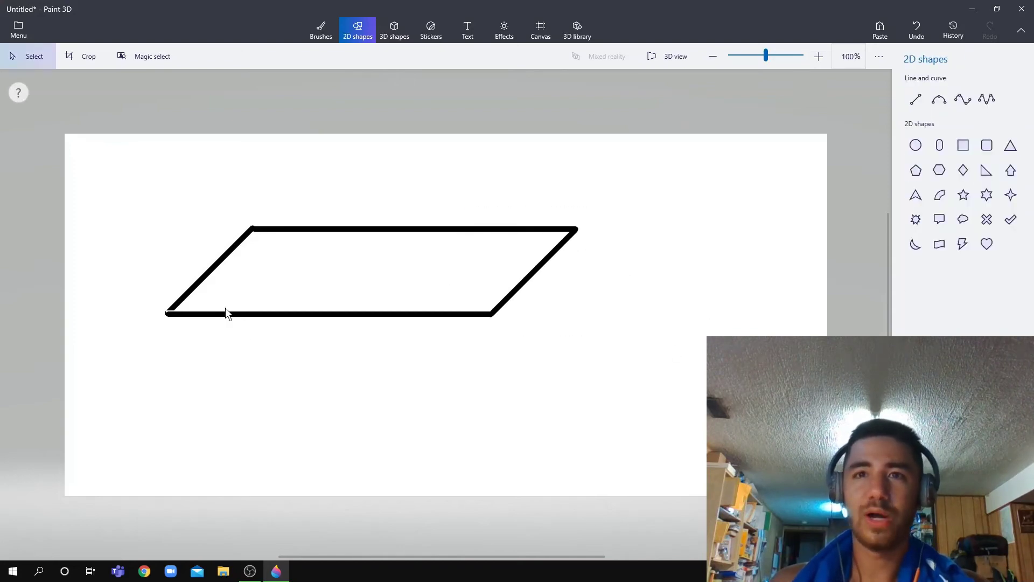
# Dab a 4px black Marker on the bottom-left corner so the two sides join cleanly
pyautogui.click(320, 31)
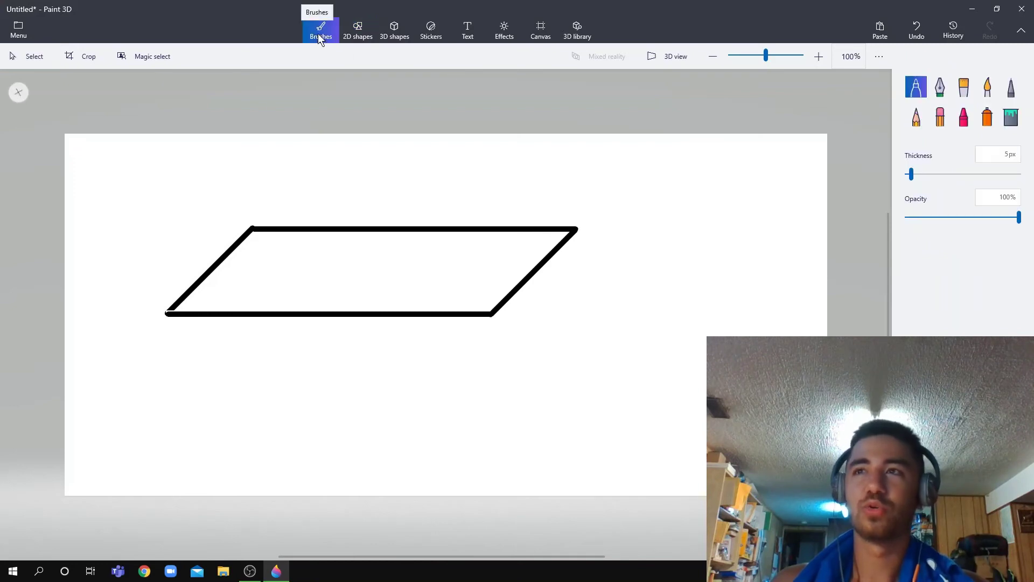
pyautogui.click(367, 30)
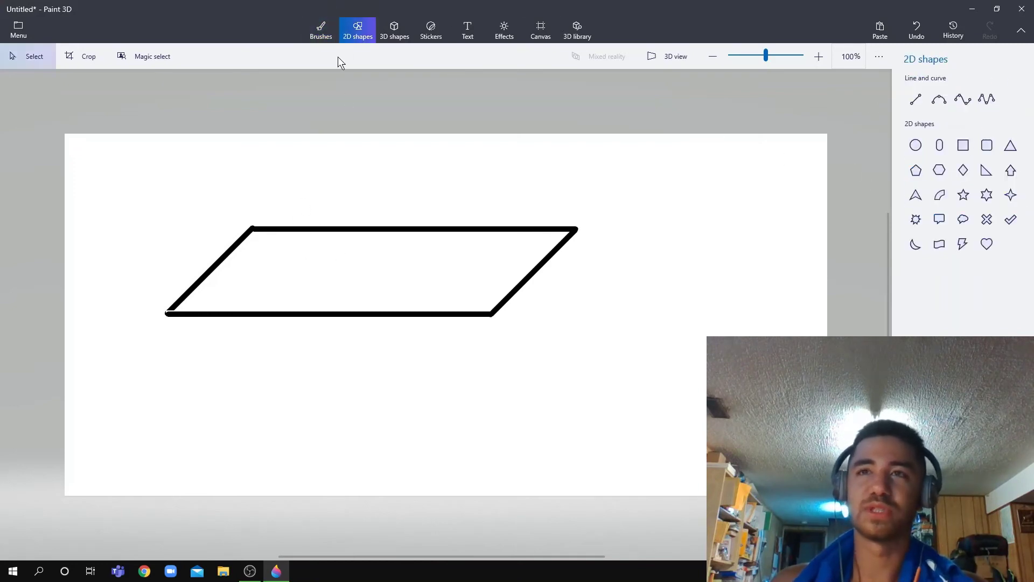
pyautogui.click(321, 31)
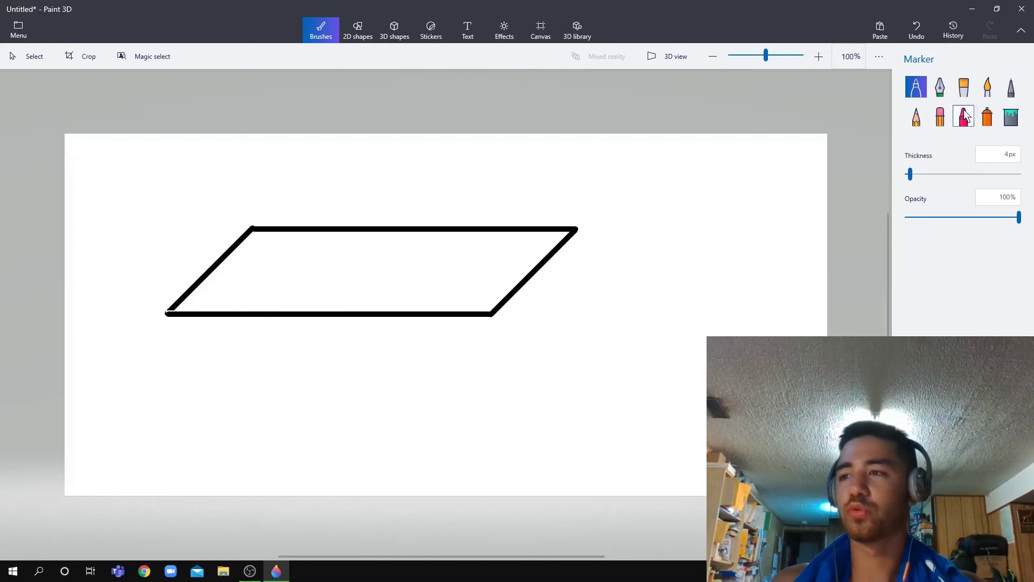
pyautogui.click(168, 311)
pyautogui.click(170, 311)
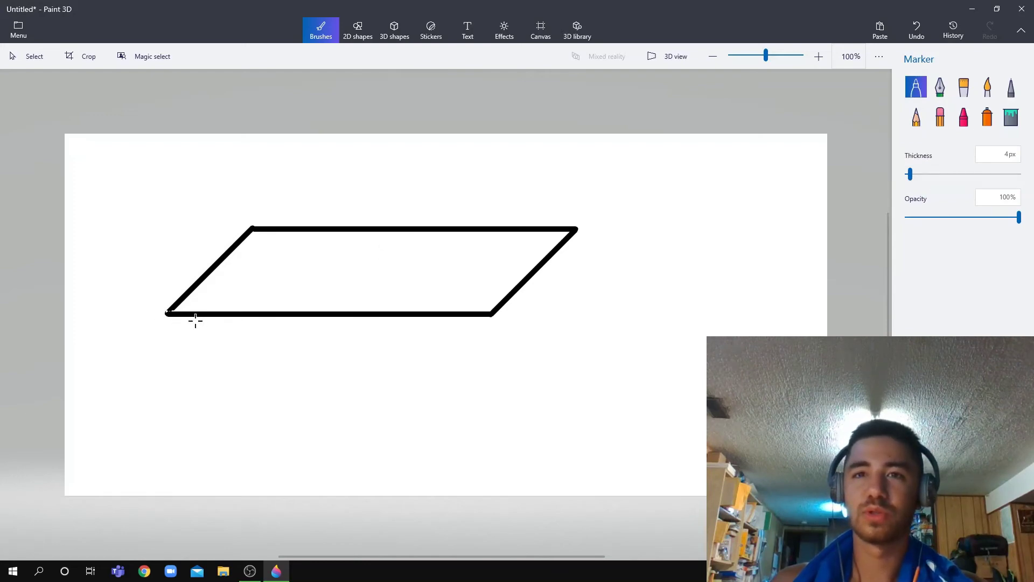
pyautogui.click(171, 311)
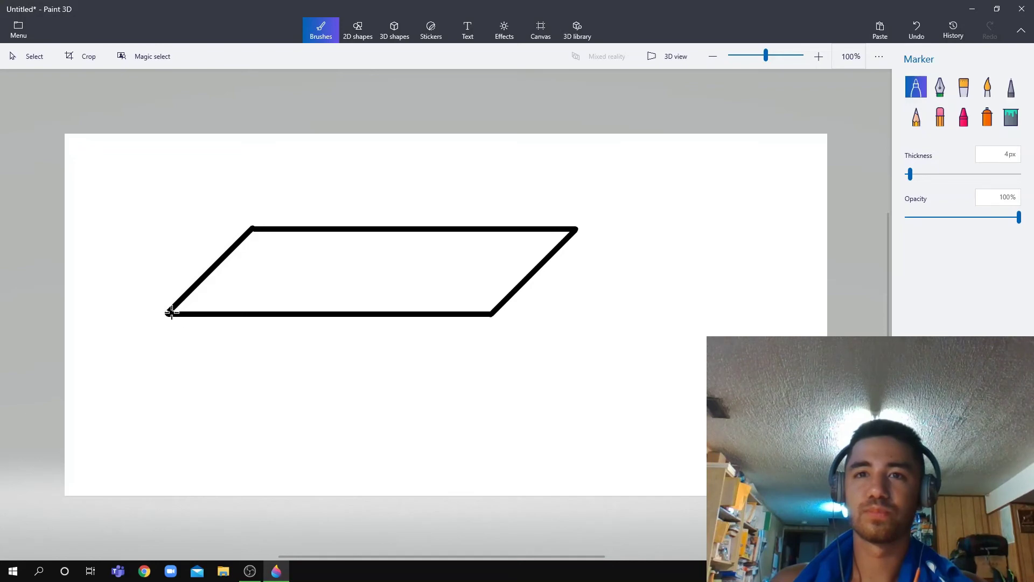
pyautogui.click(169, 311)
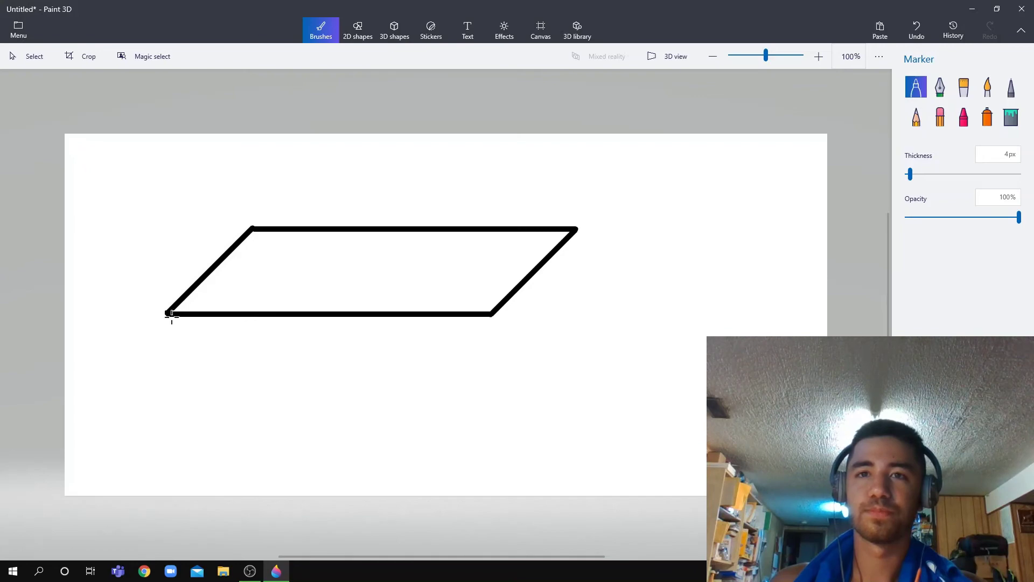
pyautogui.click(171, 311)
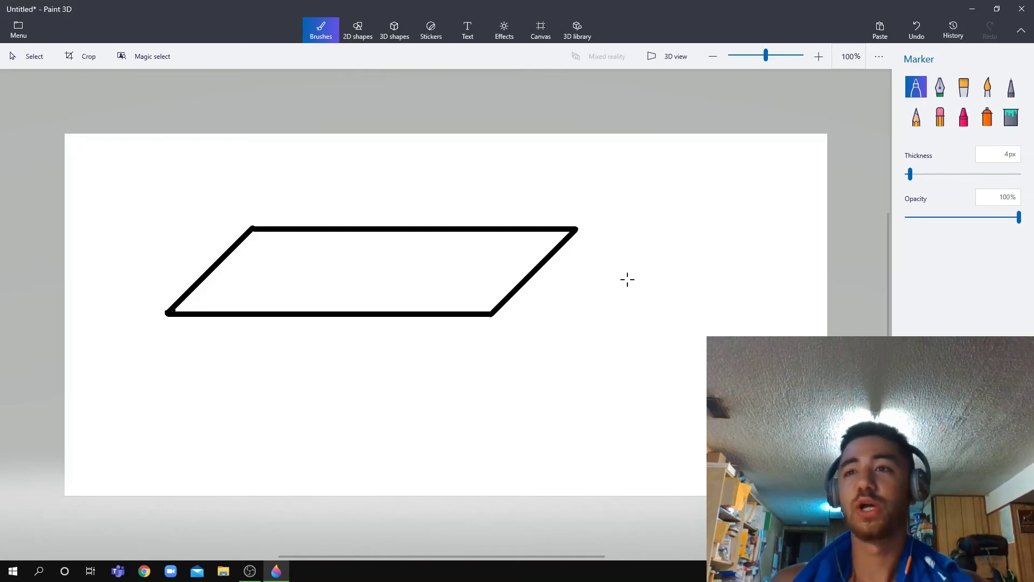
# Draw a freehand loop around the parallelogram and a large check mark beside it
pyautogui.moveTo(647, 246)
pyautogui.mouseDown()
pyautogui.moveTo(353, 169)
pyautogui.moveTo(167, 373)
pyautogui.mouseUp()
pyautogui.moveTo(214, 404); pyautogui.dragTo(590, 219)
pyautogui.moveTo(566, 313)
pyautogui.mouseDown()
pyautogui.moveTo(596, 364)
pyautogui.moveTo(785, 183)
pyautogui.mouseUp()
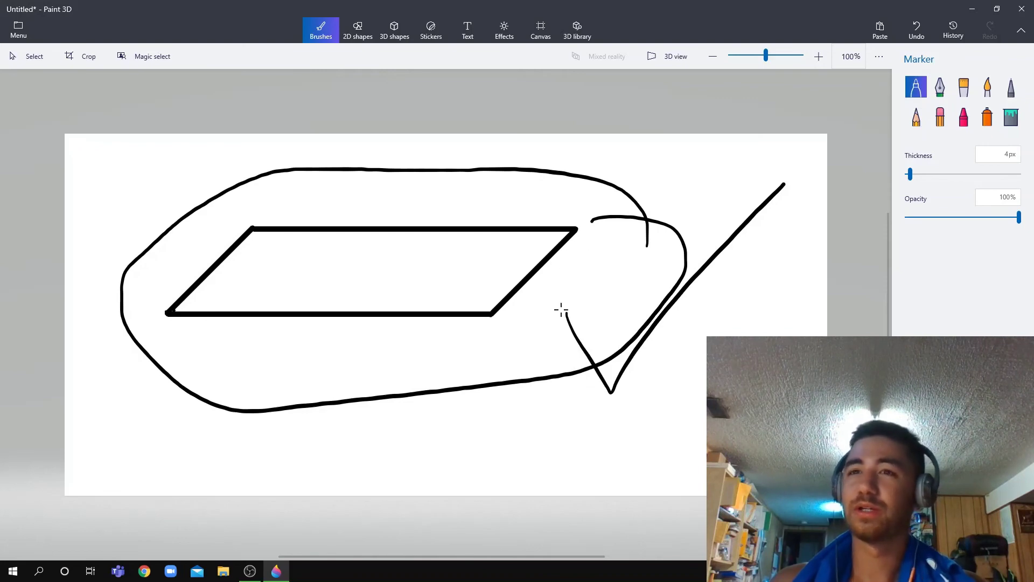
# Handwrite the label PARALLELOGRAM across the shape in marker
pyautogui.moveTo(246, 263)
pyautogui.mouseDown()
pyautogui.moveTo(256, 292)
pyautogui.moveTo(284, 270)
pyautogui.moveTo(304, 294)
pyautogui.mouseUp()
pyautogui.moveTo(314, 268)
pyautogui.mouseDown()
pyautogui.moveTo(312, 296)
pyautogui.moveTo(369, 296)
pyautogui.moveTo(377, 273)
pyautogui.moveTo(407, 278)
pyautogui.mouseUp()
pyautogui.moveTo(412, 242)
pyautogui.mouseDown()
pyautogui.moveTo(447, 277)
pyautogui.moveTo(446, 260)
pyautogui.moveTo(466, 252)
pyautogui.moveTo(448, 283)
pyautogui.mouseUp()
pyautogui.moveTo(446, 257)
pyautogui.mouseDown()
pyautogui.moveTo(506, 274)
pyautogui.moveTo(531, 247)
pyautogui.moveTo(550, 248)
pyautogui.moveTo(548, 275)
pyautogui.moveTo(569, 260)
pyautogui.moveTo(589, 275)
pyautogui.moveTo(590, 260)
pyautogui.moveTo(605, 278)
pyautogui.moveTo(612, 254)
pyautogui.moveTo(649, 277)
pyautogui.moveTo(614, 262)
pyautogui.moveTo(662, 240)
pyautogui.moveTo(681, 265)
pyautogui.mouseUp()
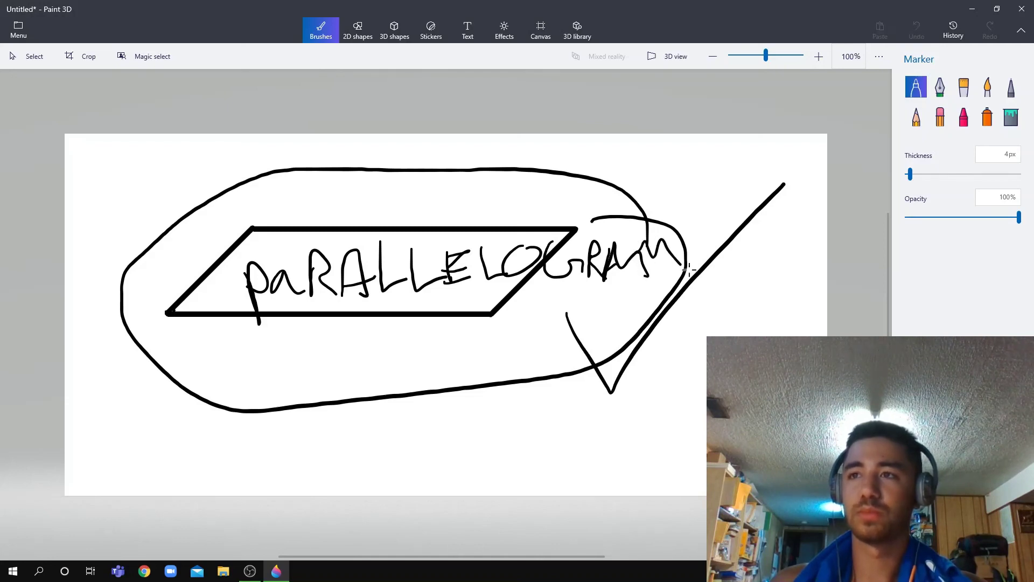